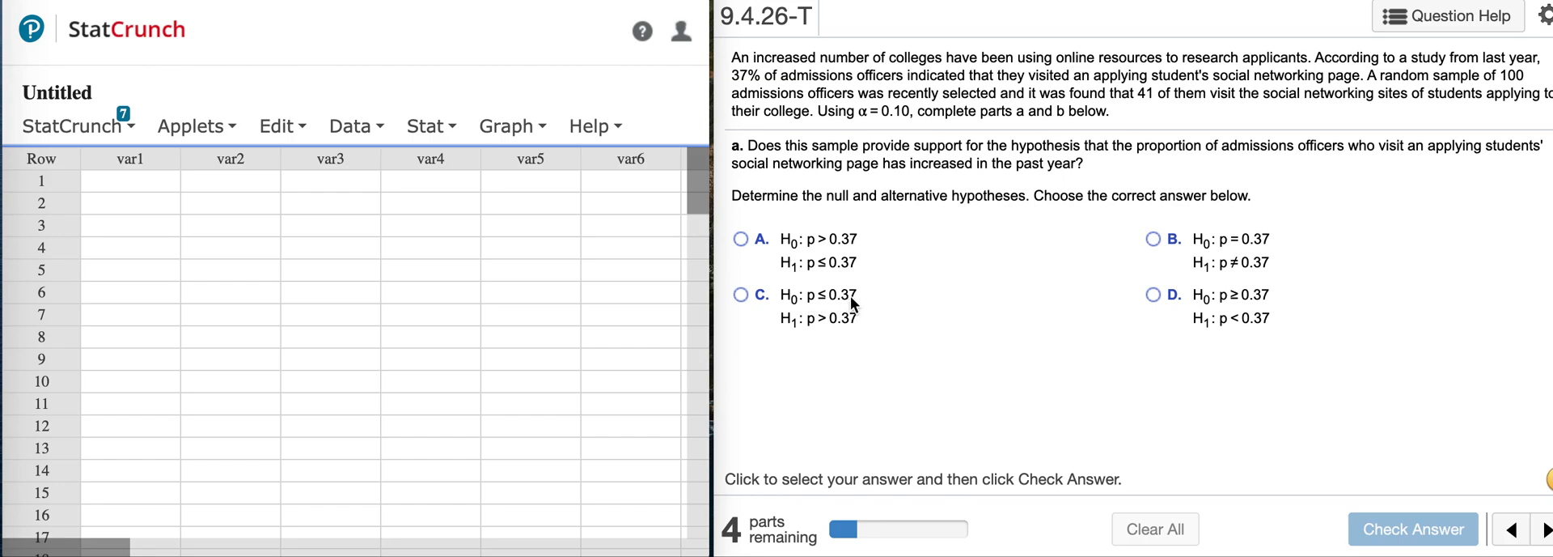
Answer the hypotheses question with option C, H0: p ≤ 0.37 and H1: p > 0.37, and check it.
{"action": "left_click", "coordinate": [742, 294]}
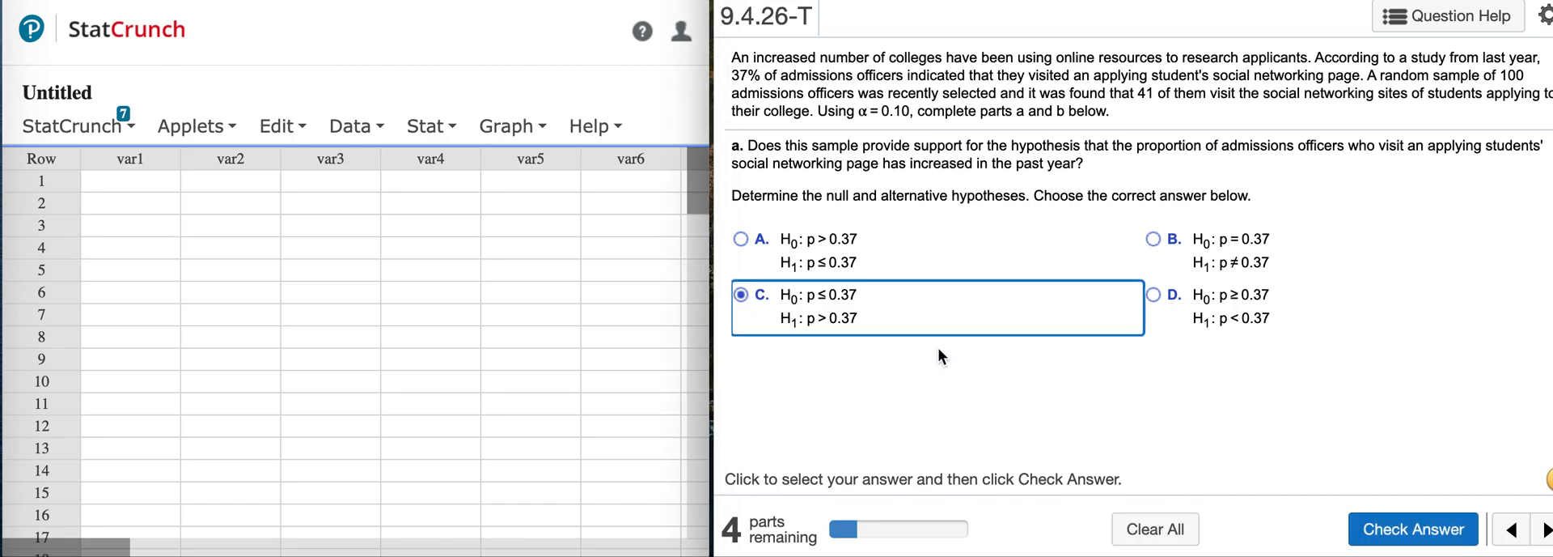
{"action": "left_click", "coordinate": [1402, 530]}
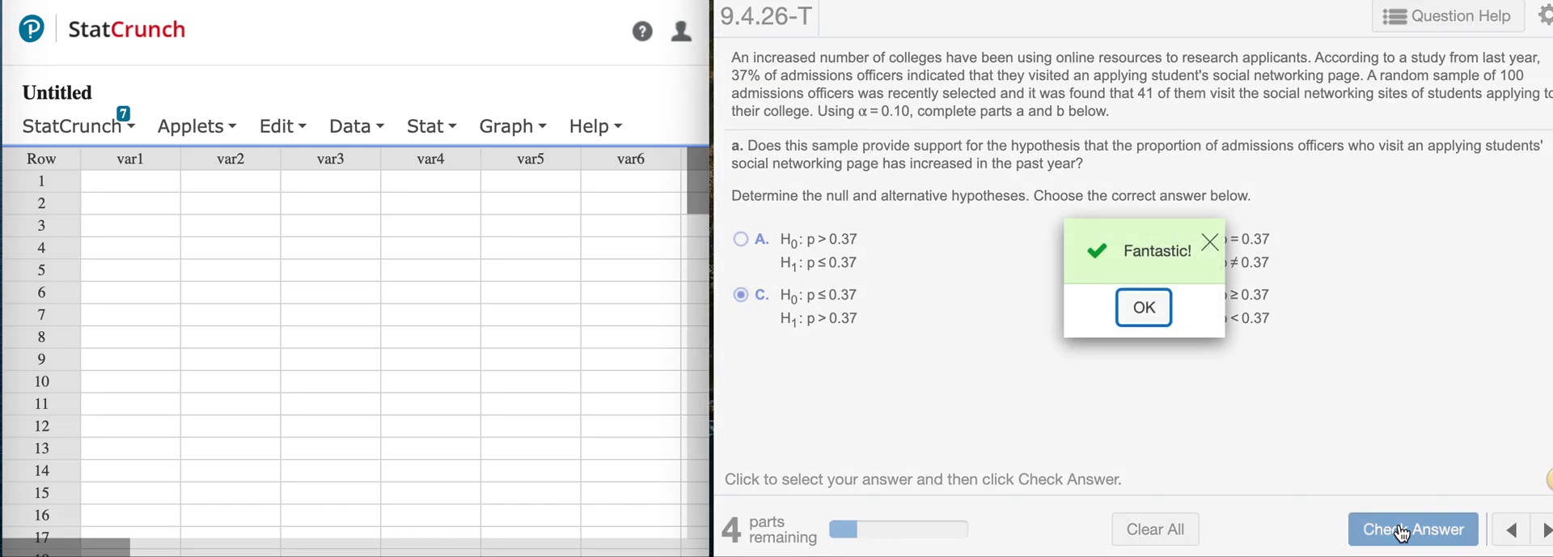
{"action": "left_click", "coordinate": [1148, 313]}
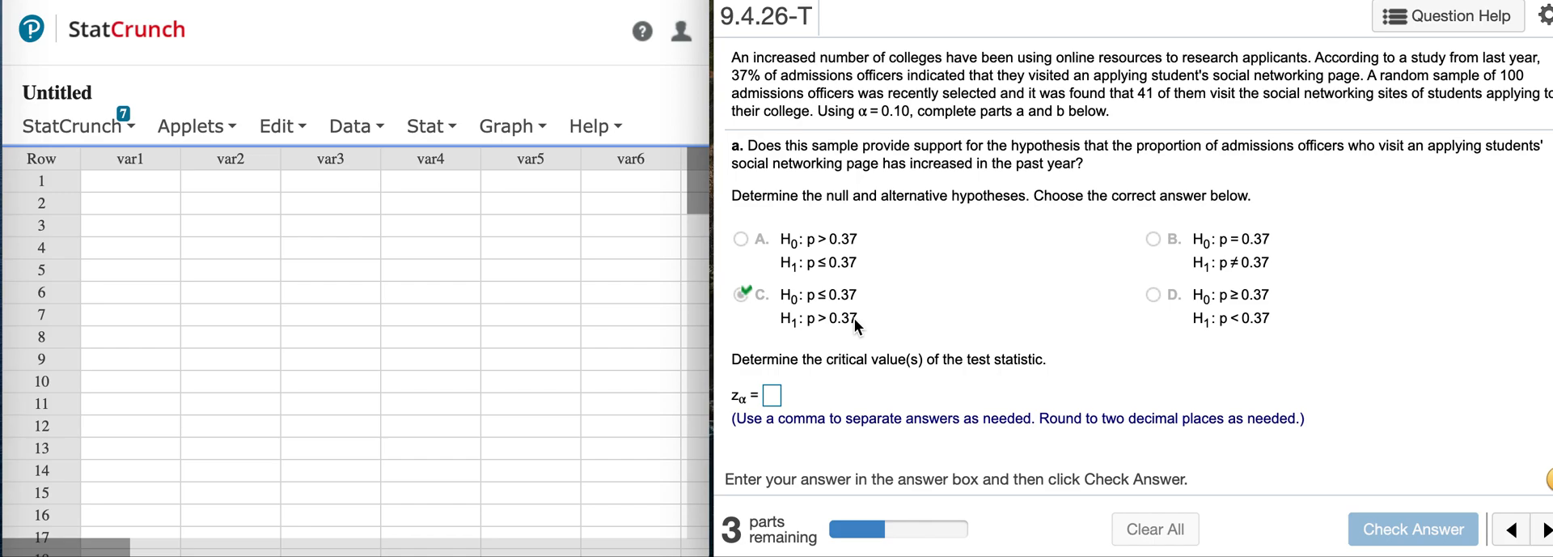
Compute the critical z value in StatCrunch's Normal calculator for an upper-tail (≥) probability of 0.1.
{"action": "left_click", "coordinate": [433, 128]}
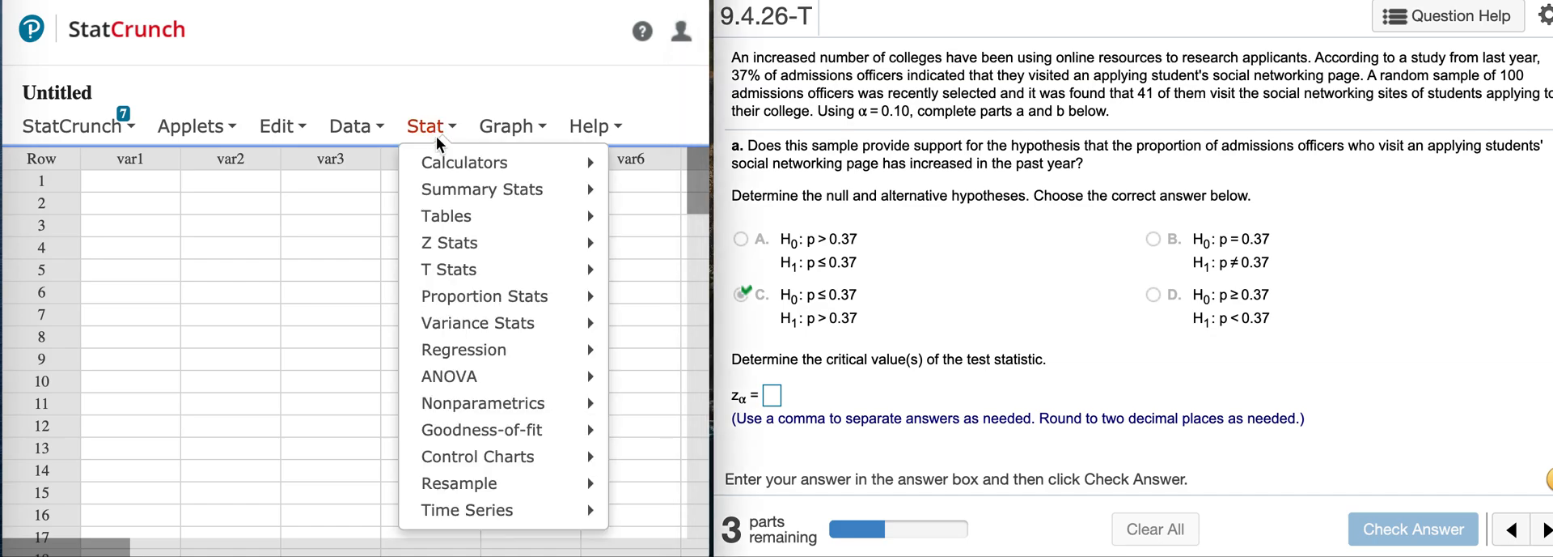
{"action": "mouse_move", "coordinate": [450, 165]}
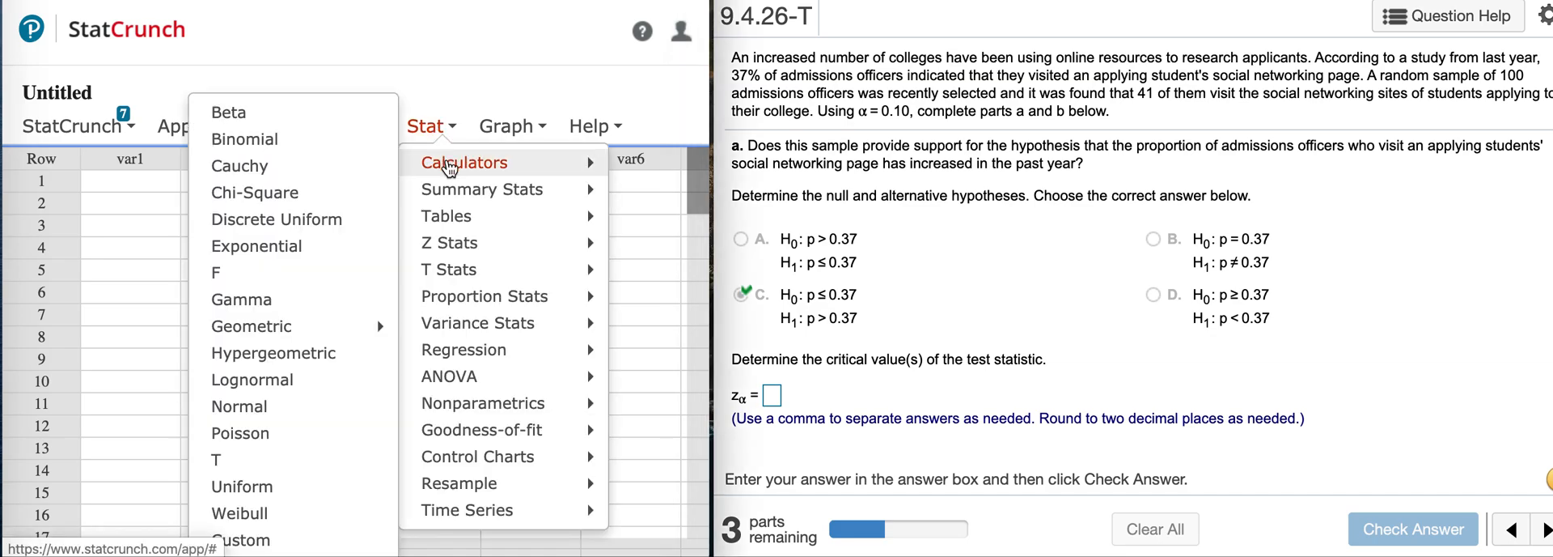
{"action": "left_click", "coordinate": [295, 408]}
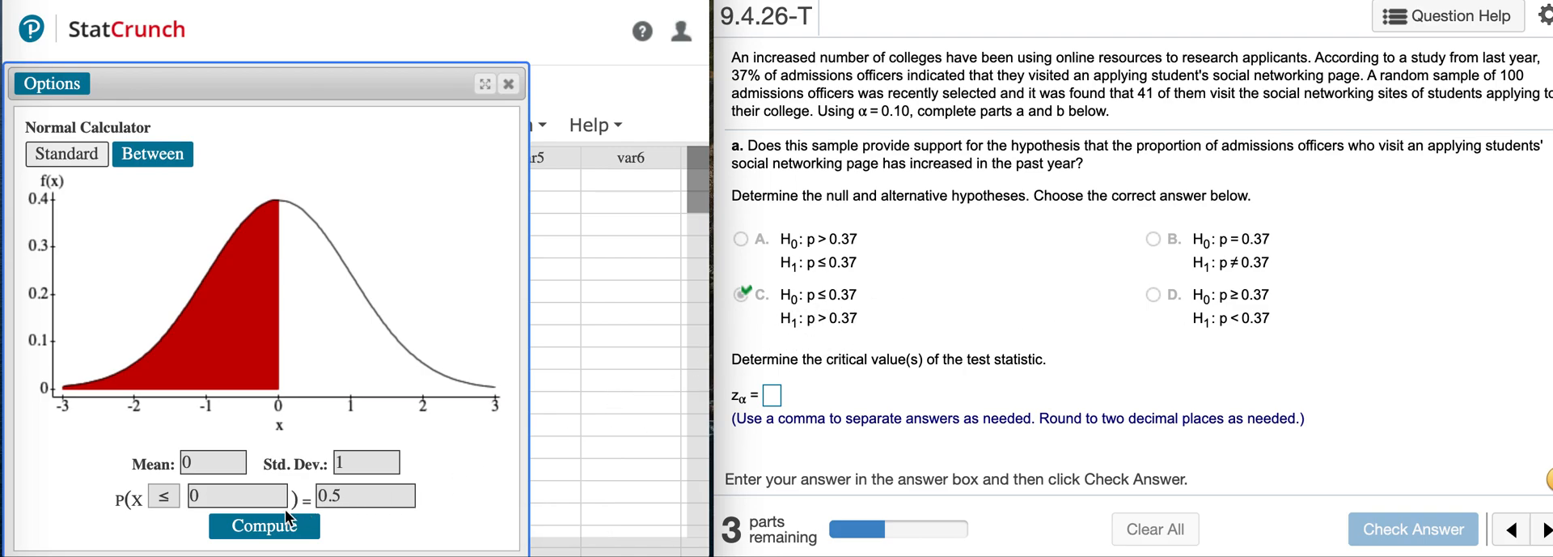
{"action": "left_click", "coordinate": [163, 495]}
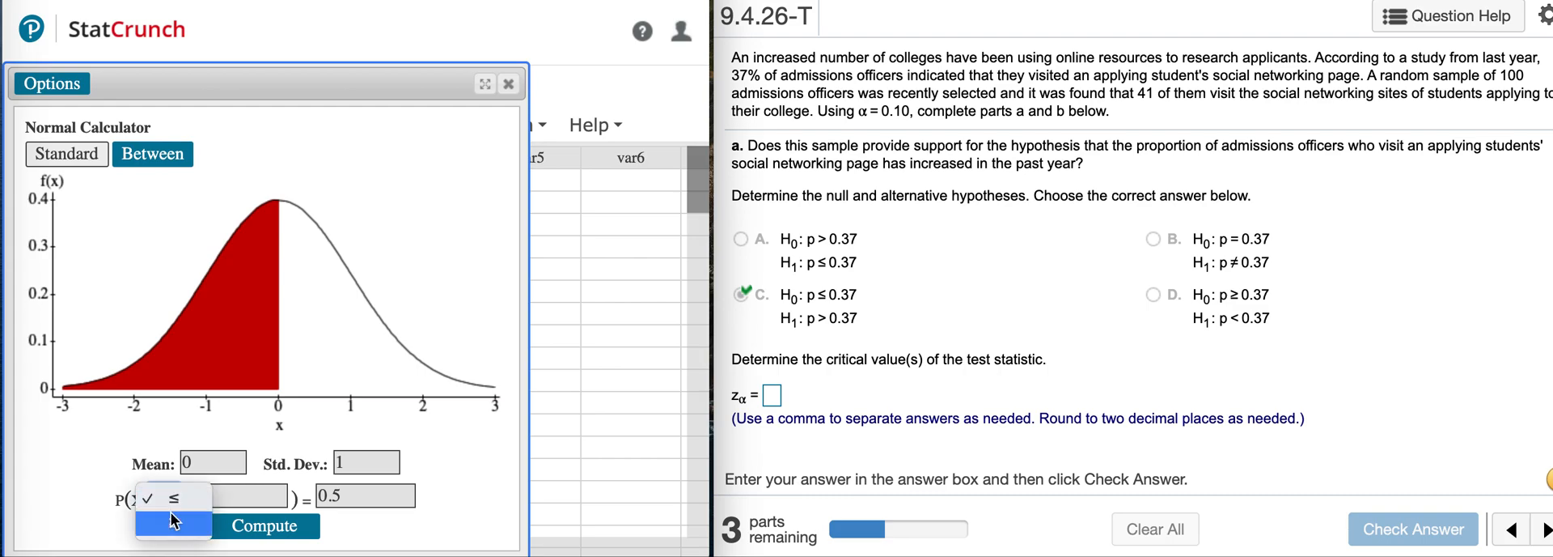
{"action": "left_click", "coordinate": [174, 524]}
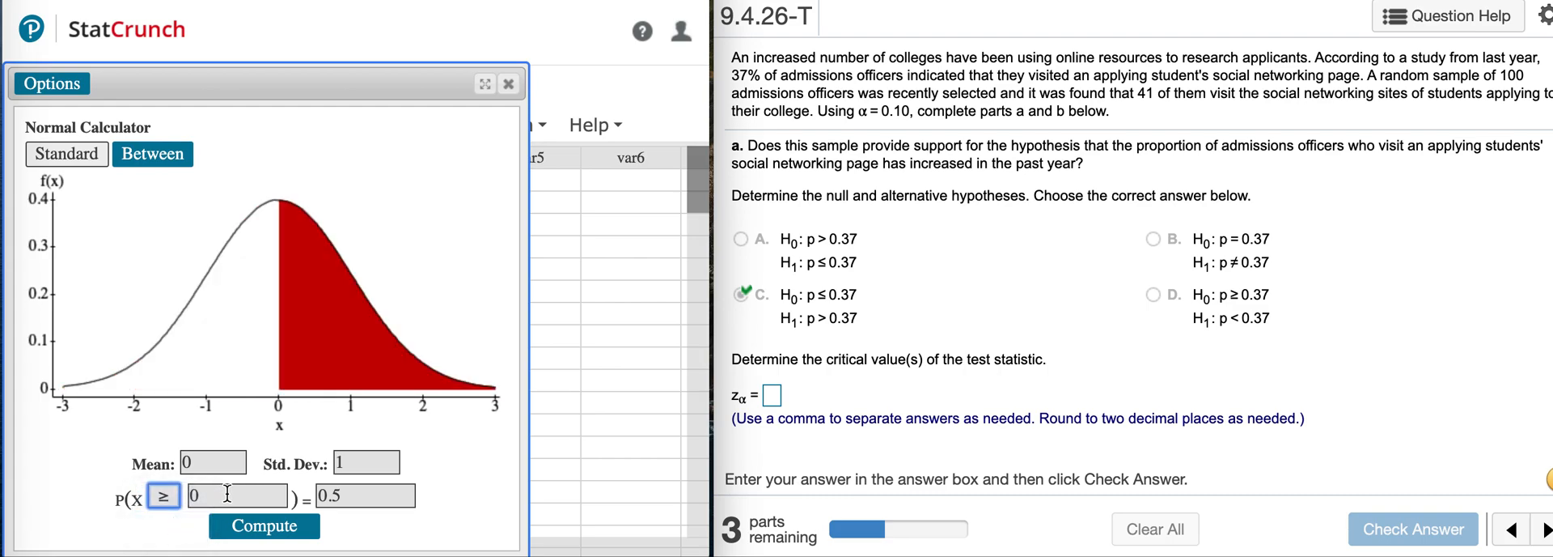
{"action": "left_click", "coordinate": [354, 489]}
{"action": "key", "text": "BackSpace"}
{"action": "type", "text": "1"}
{"action": "left_click", "coordinate": [301, 530]}
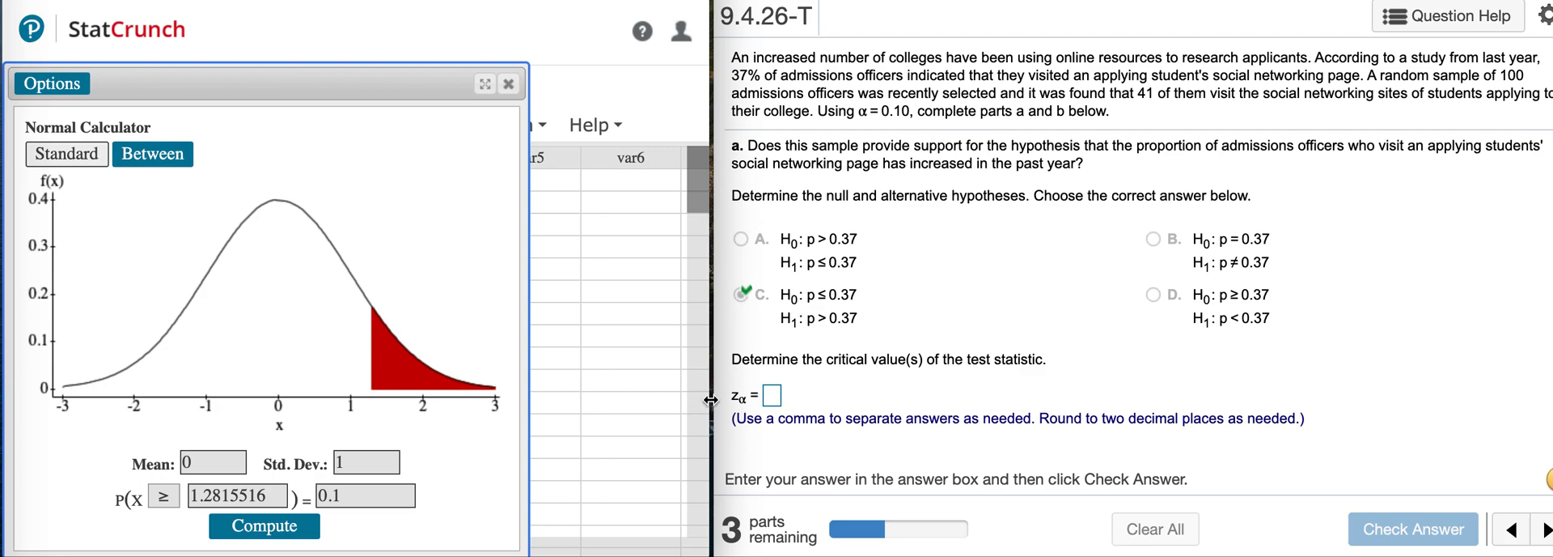
Enter 1.28 as the critical value zα, check the answer, and close the Normal calculator.
{"action": "left_click", "coordinate": [772, 395]}
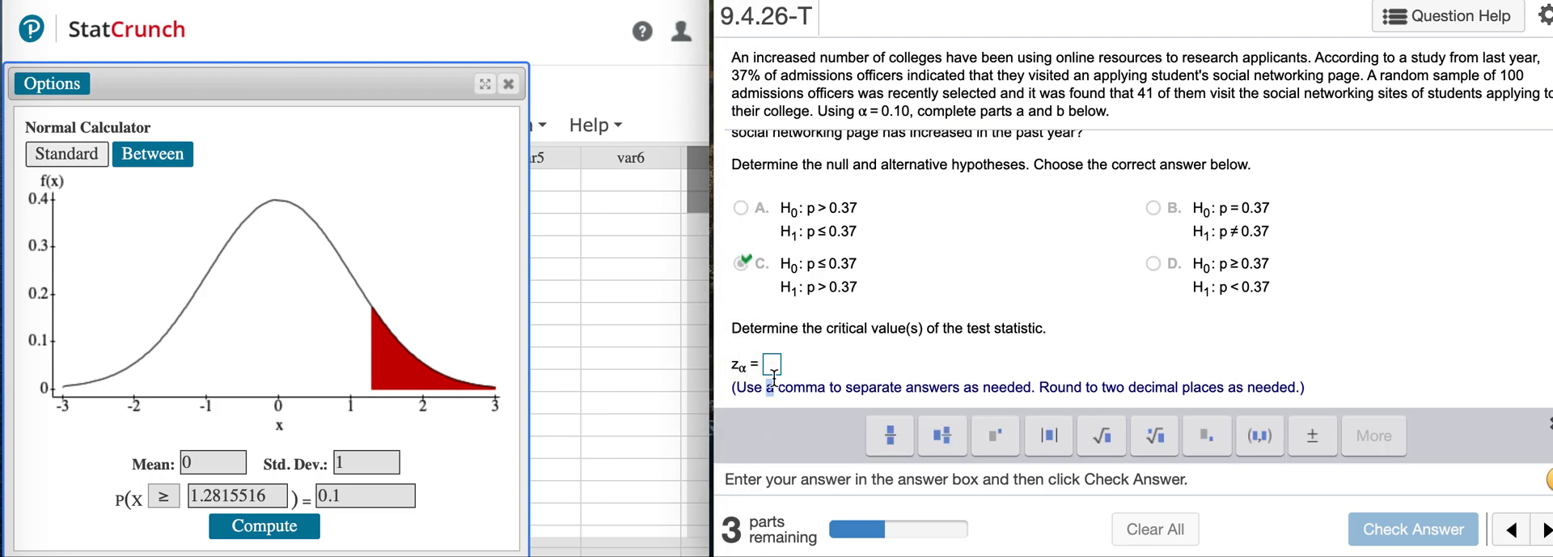
{"action": "type", "text": "1."}
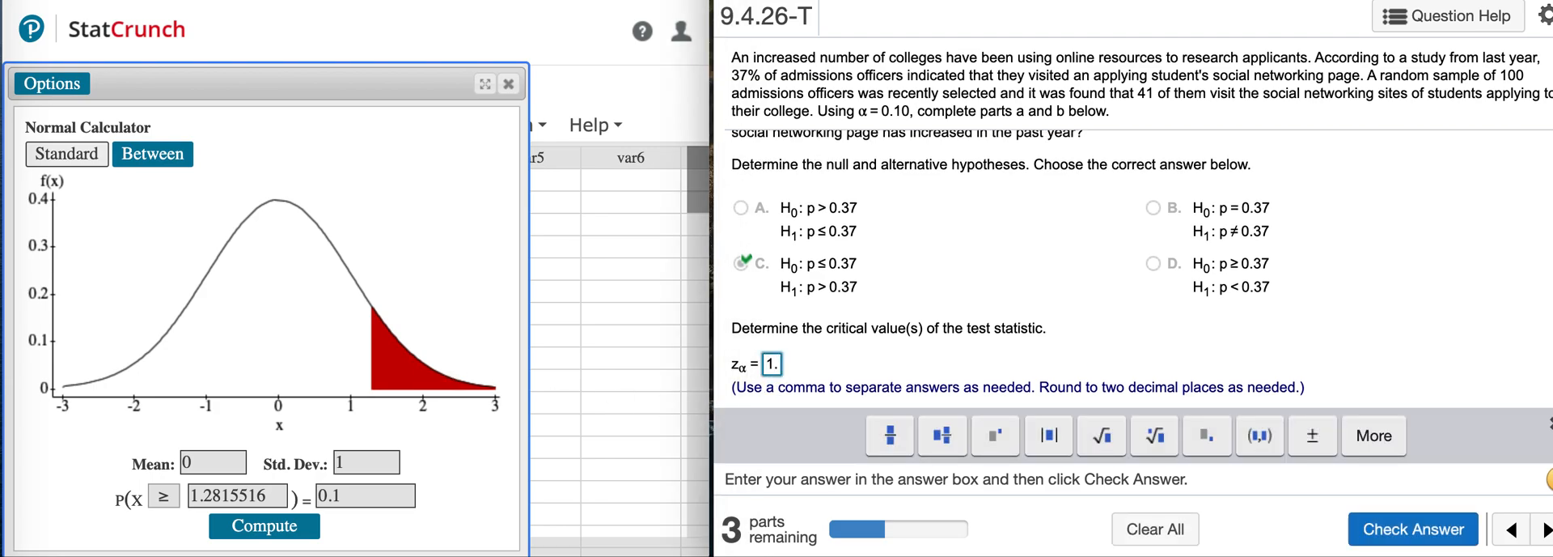
{"action": "type", "text": "28"}
{"action": "left_click", "coordinate": [1412, 529]}
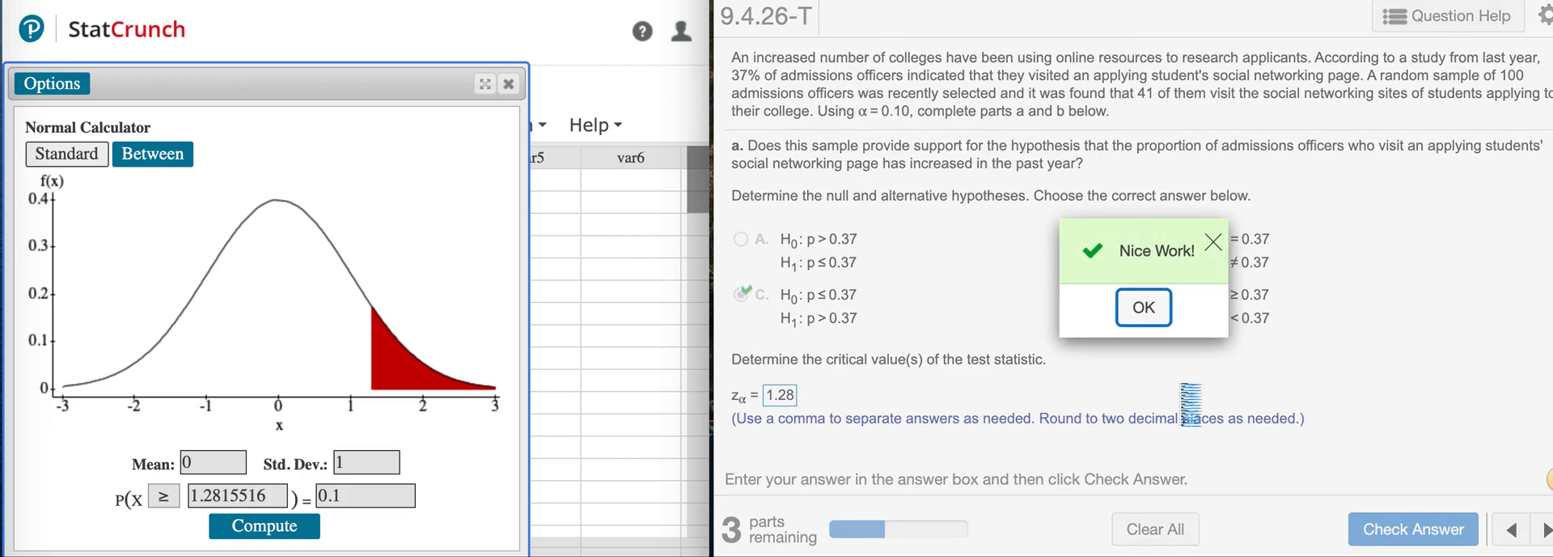
{"action": "left_click", "coordinate": [1151, 320]}
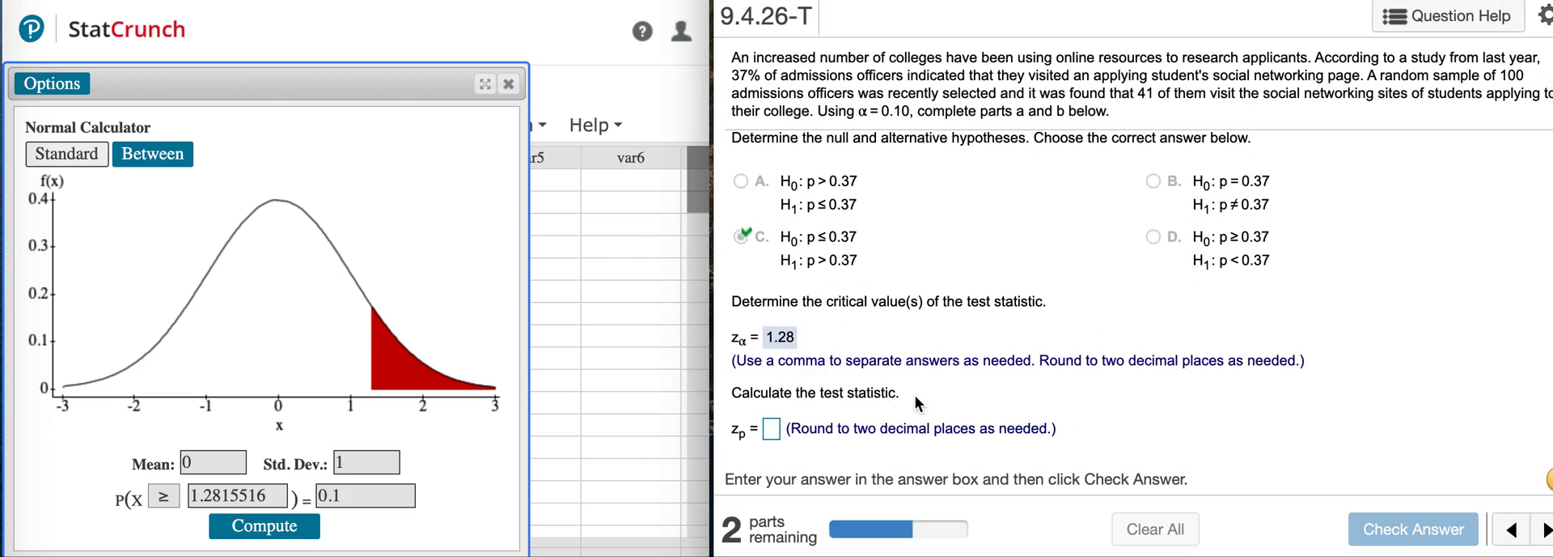
{"action": "left_click", "coordinate": [510, 84]}
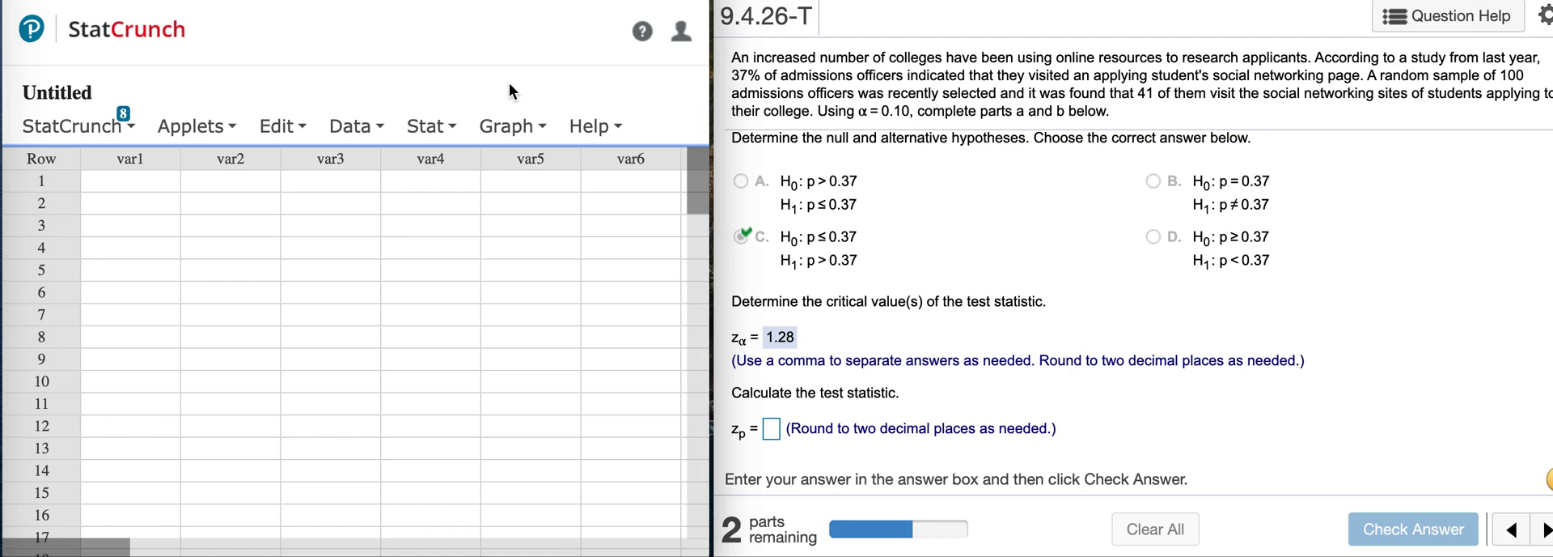
Start a one-sample proportion test from summary data with 41 successes and 100 observations.
{"action": "mouse_move", "coordinate": [440, 127]}
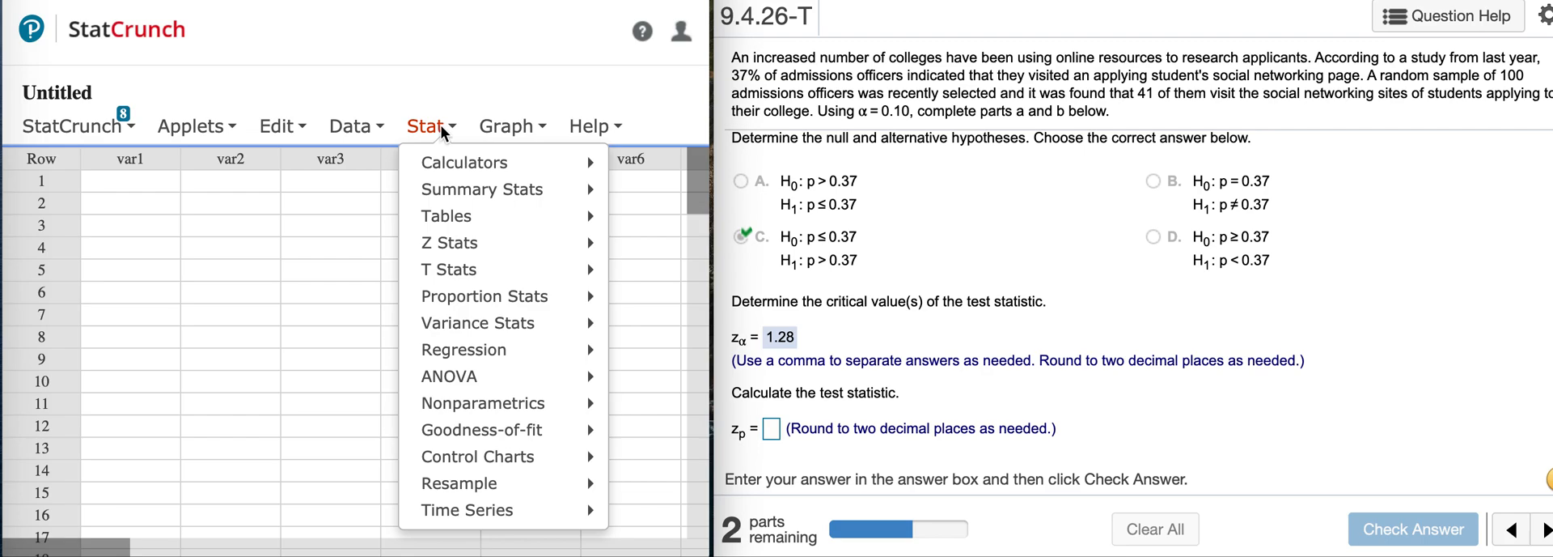
{"action": "mouse_move", "coordinate": [458, 247]}
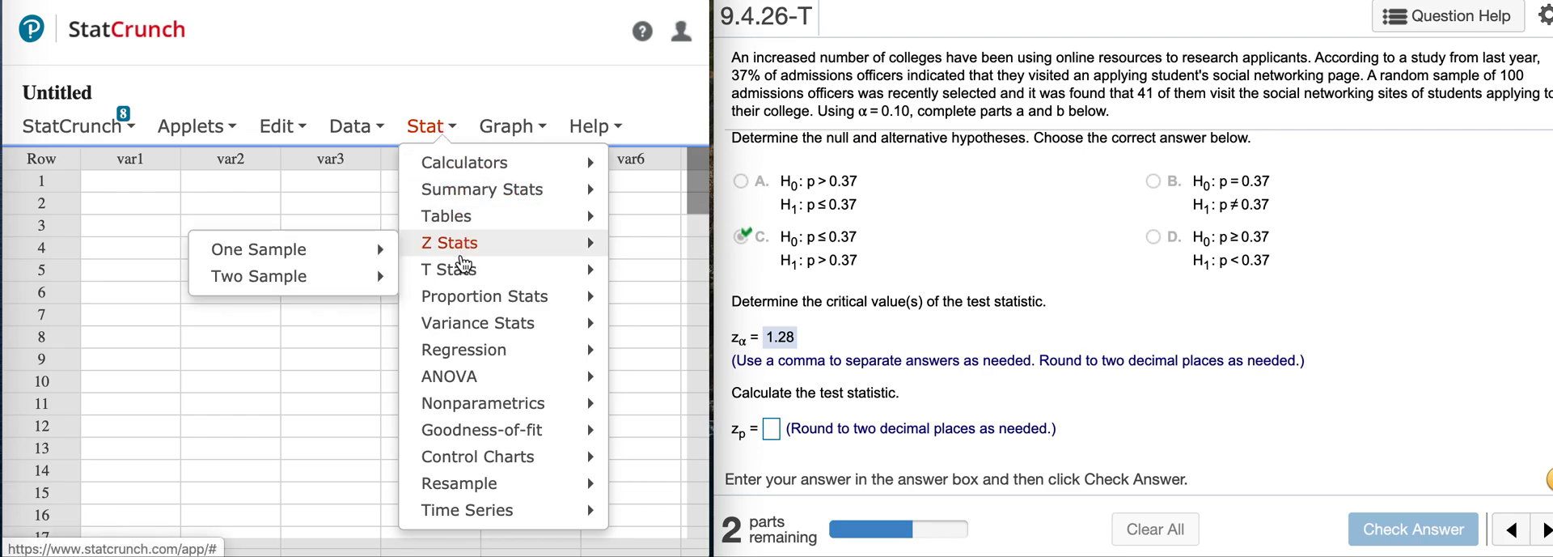
{"action": "mouse_move", "coordinate": [469, 299]}
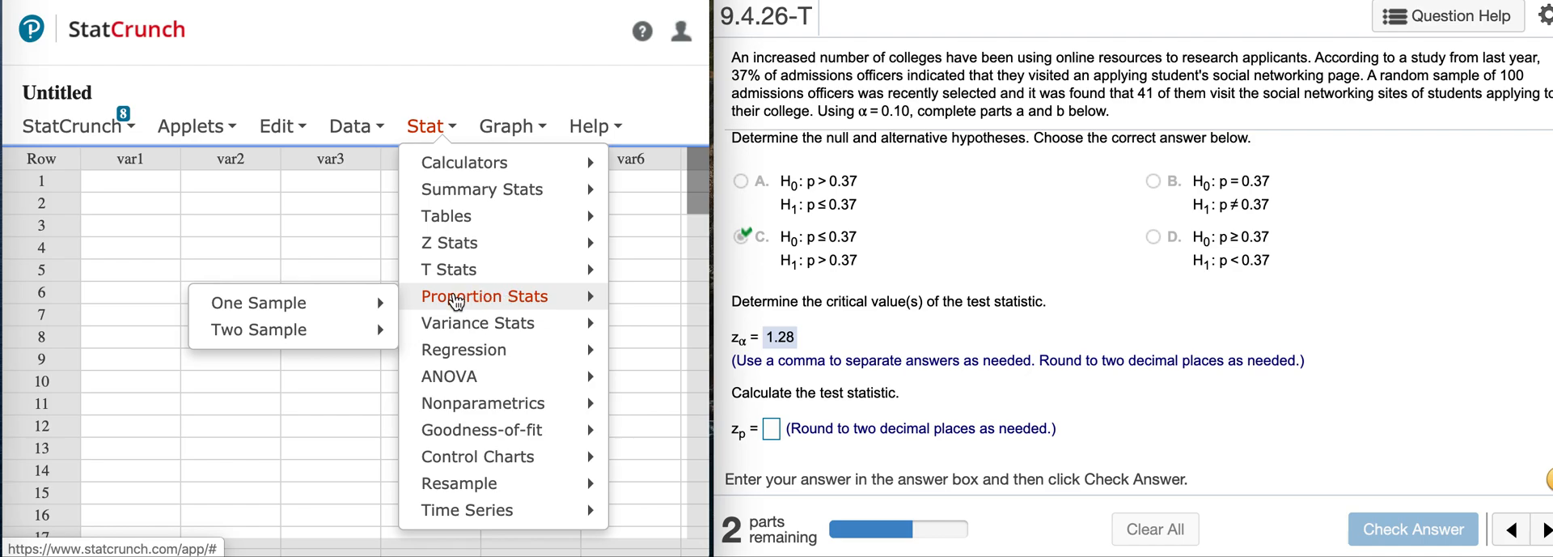
{"action": "mouse_move", "coordinate": [356, 304]}
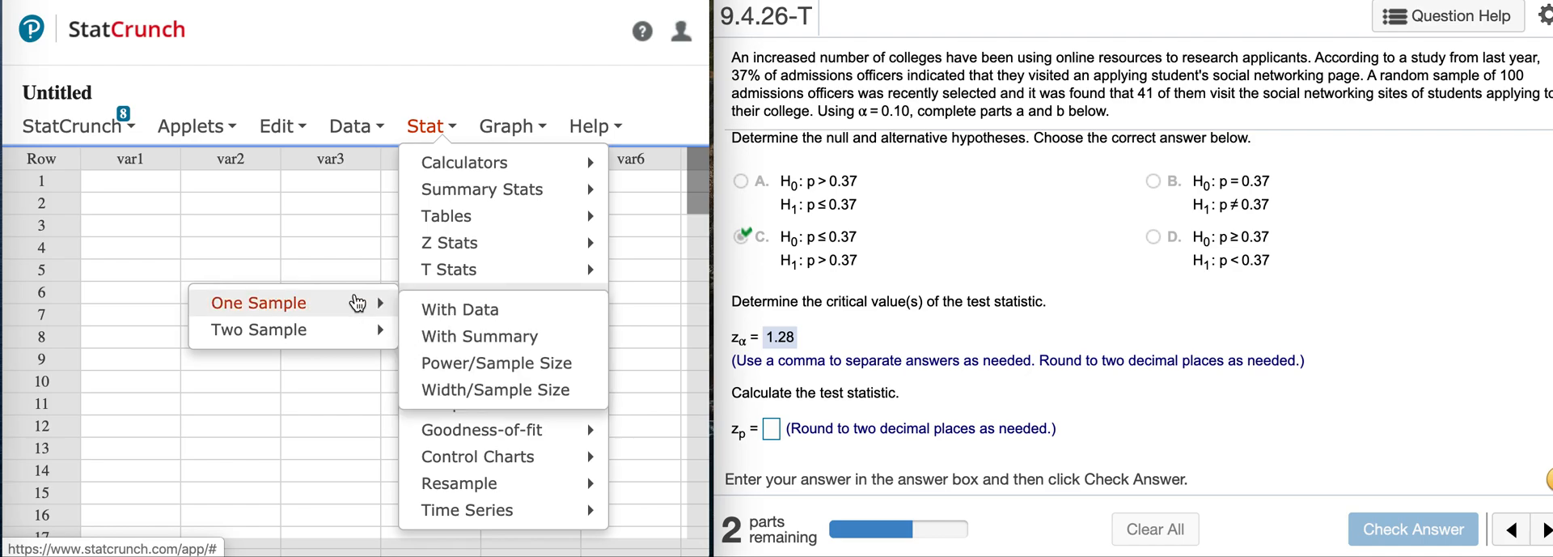
{"action": "left_click", "coordinate": [473, 333]}
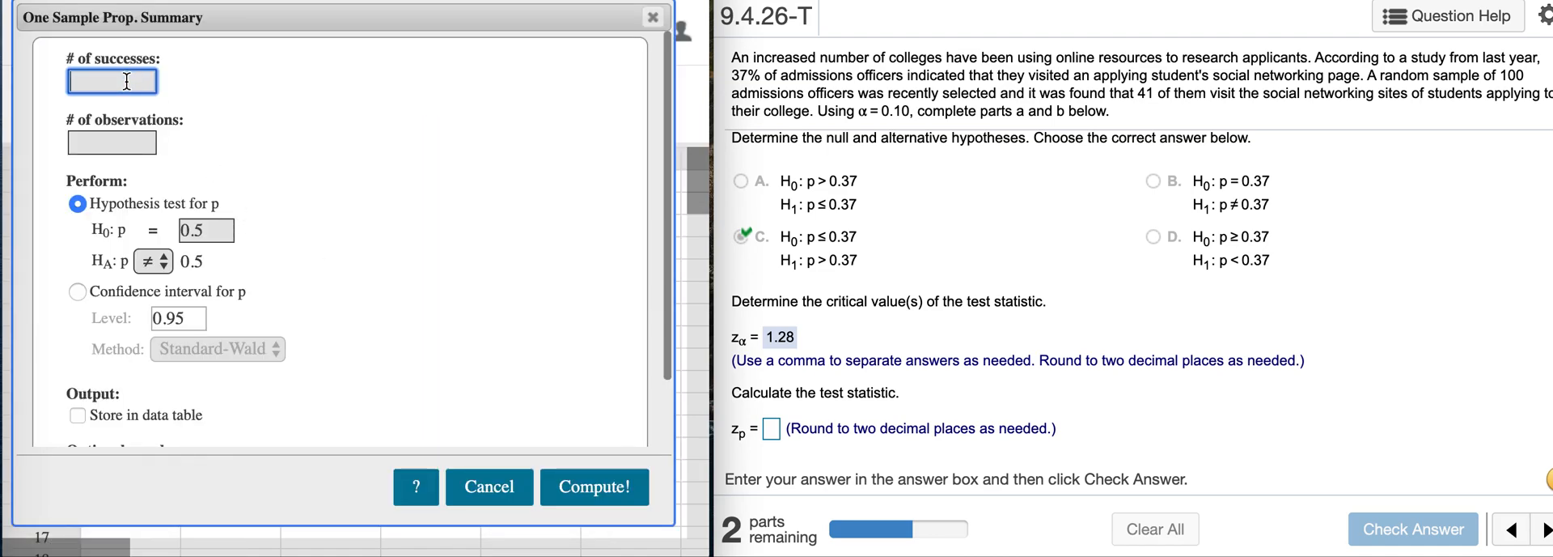
{"action": "type", "text": "41"}
{"action": "left_click", "coordinate": [114, 144]}
{"action": "type", "text": "100"}
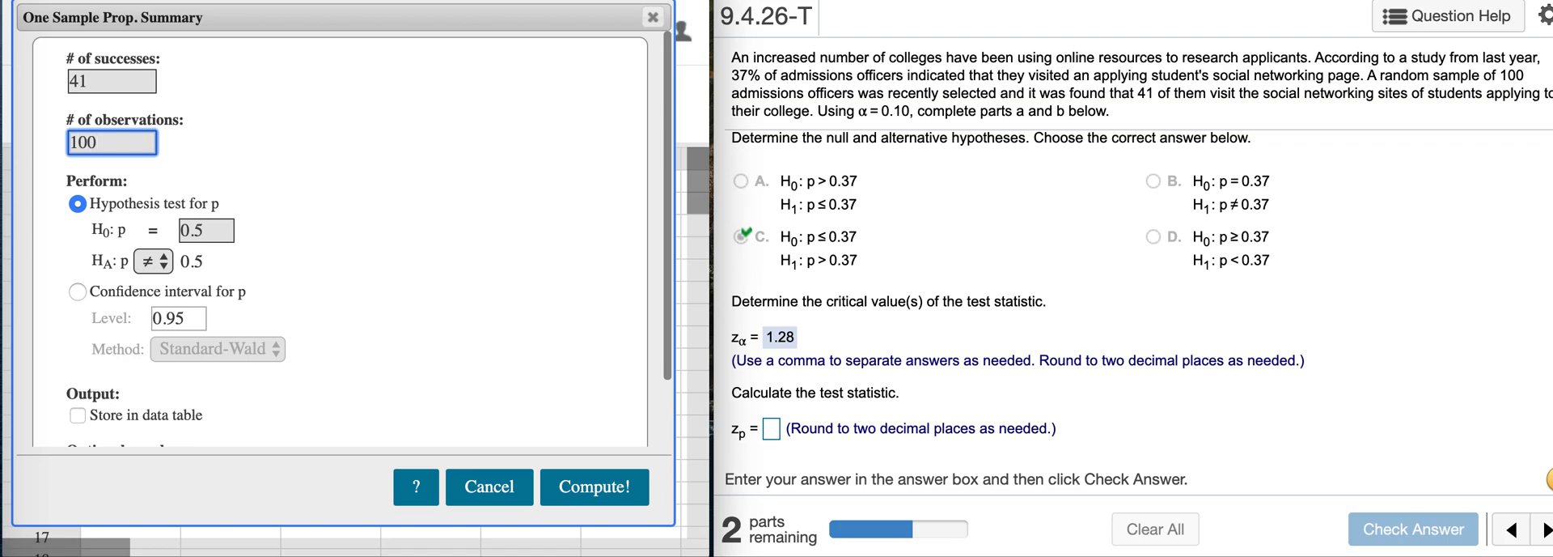
Set the null proportion to 0.37 with a greater-than alternative, include the P-value plot, and compute the test.
{"action": "left_click", "coordinate": [212, 234]}
{"action": "key", "text": "BackSpace"}
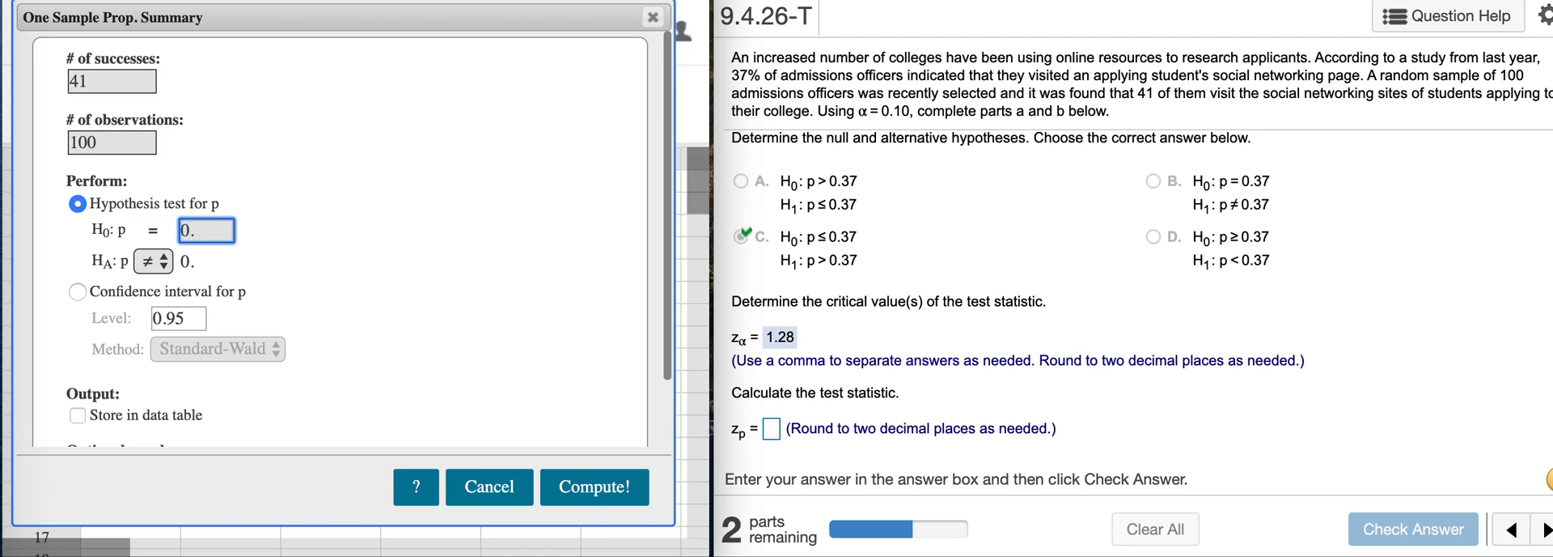
{"action": "type", "text": "37"}
{"action": "left_click", "coordinate": [153, 261]}
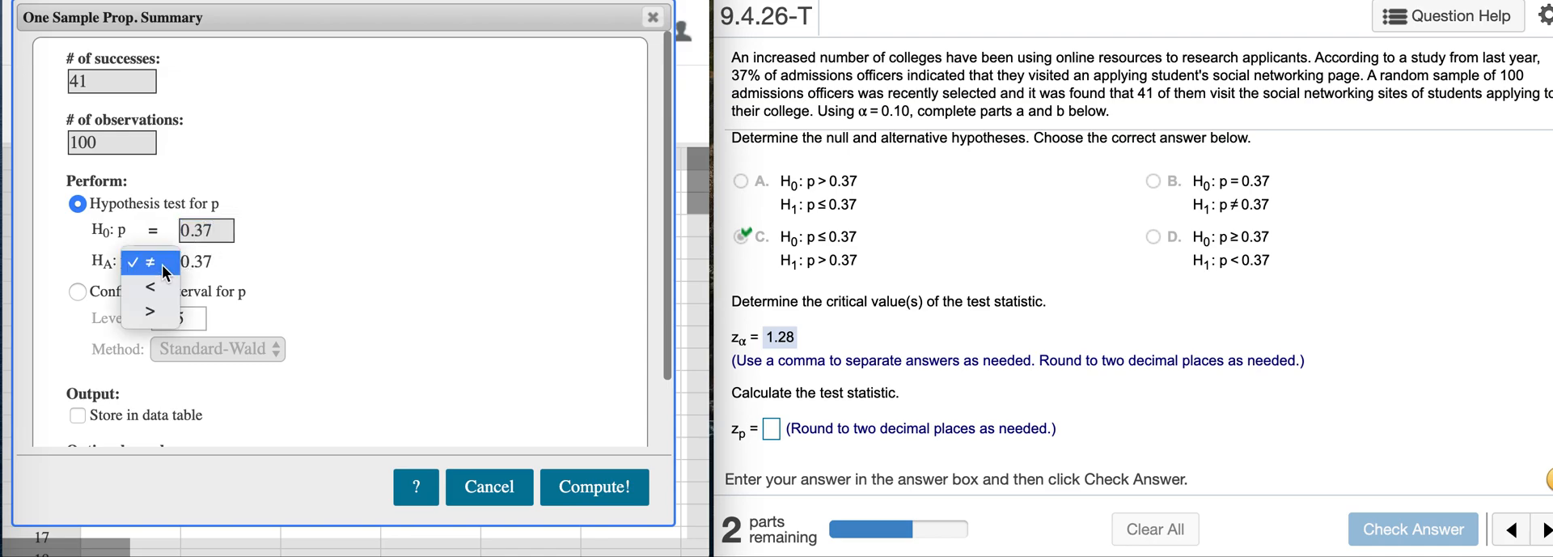
{"action": "left_click", "coordinate": [164, 319]}
{"action": "scroll", "coordinate": [393, 347], "scroll_direction": "down", "scroll_amount": 2}
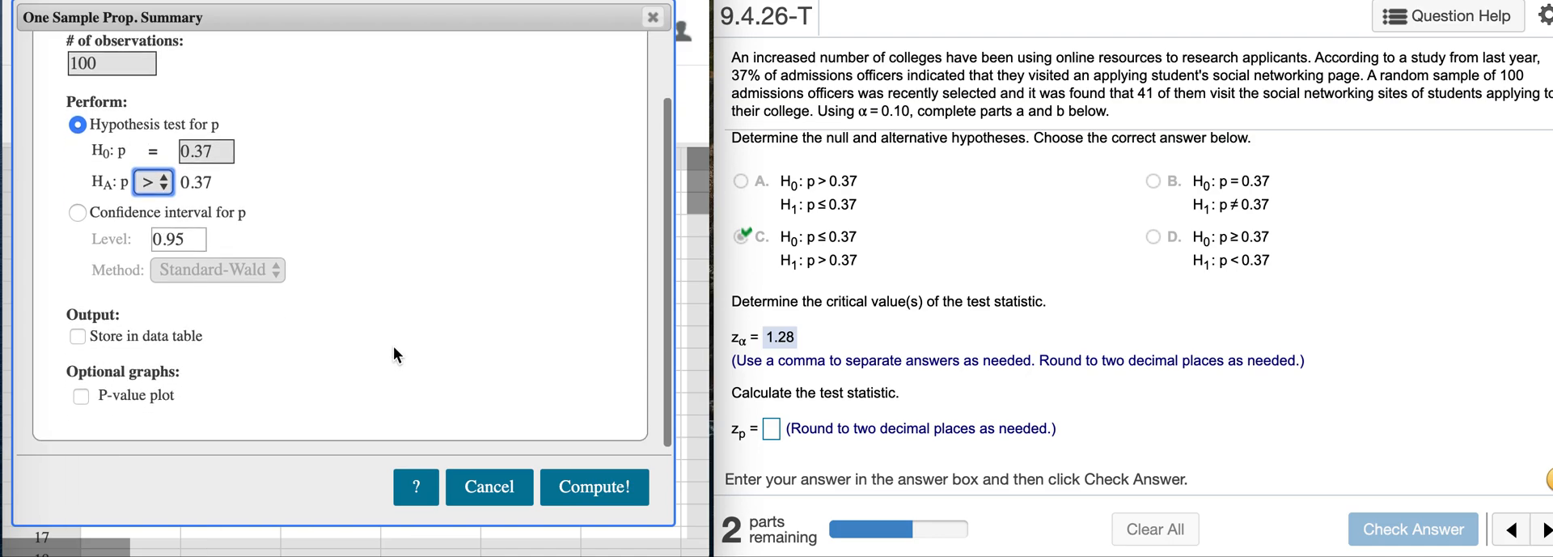
{"action": "left_click", "coordinate": [84, 399]}
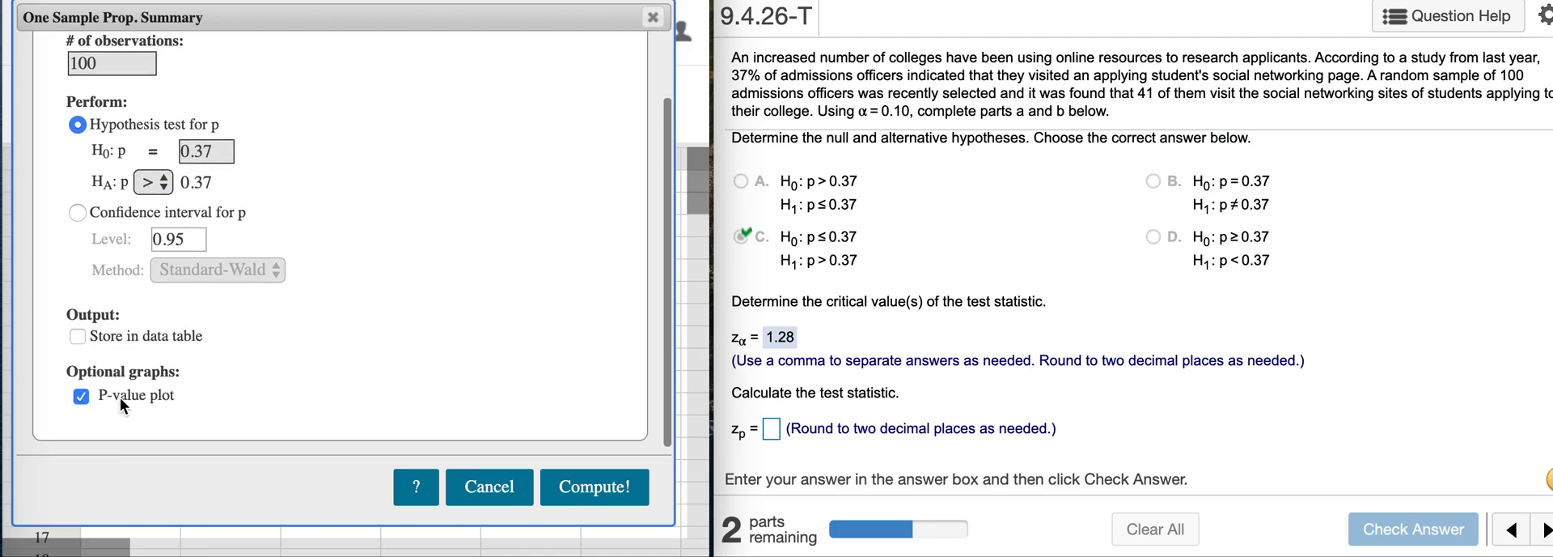
{"action": "left_click", "coordinate": [595, 488]}
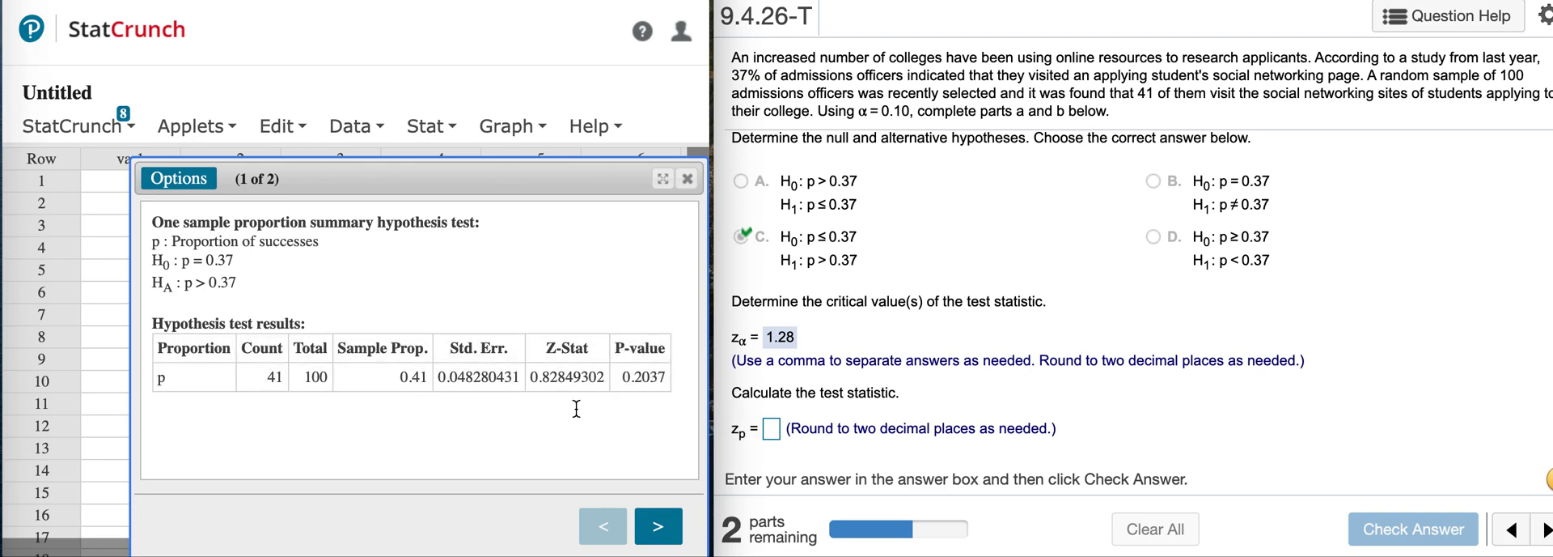
Enter .83 as the test statistic zp and check the answer.
{"action": "left_click", "coordinate": [771, 429]}
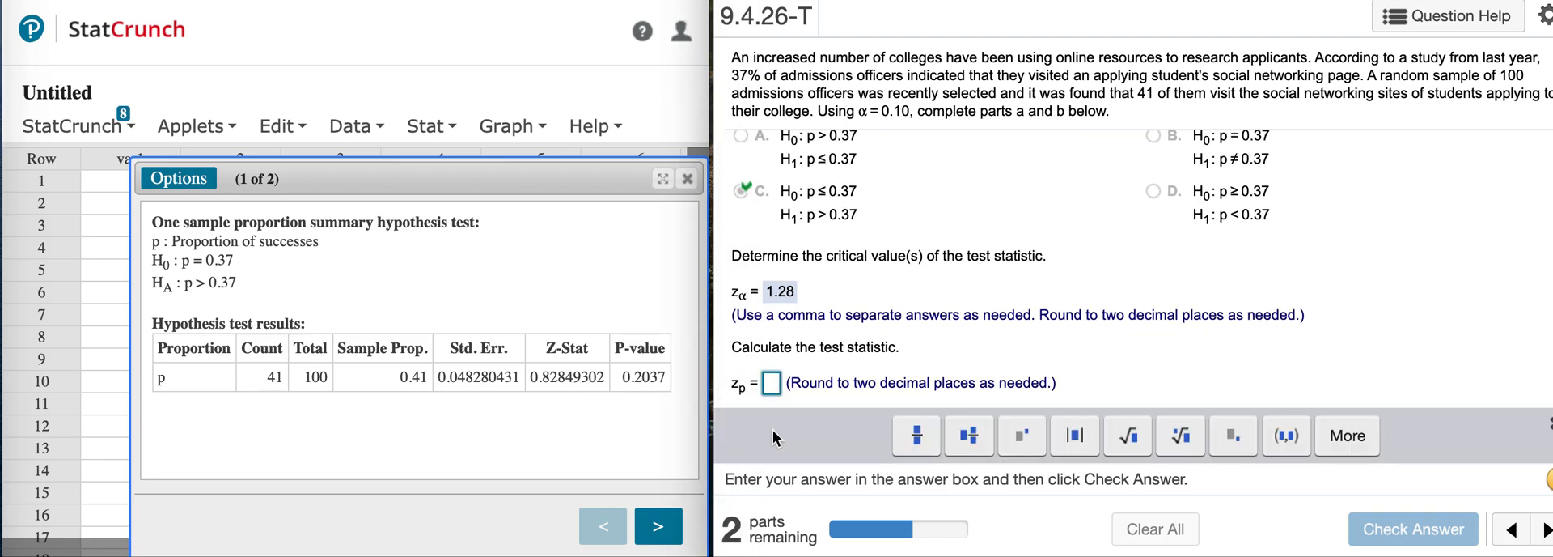
{"action": "type", "text": "."}
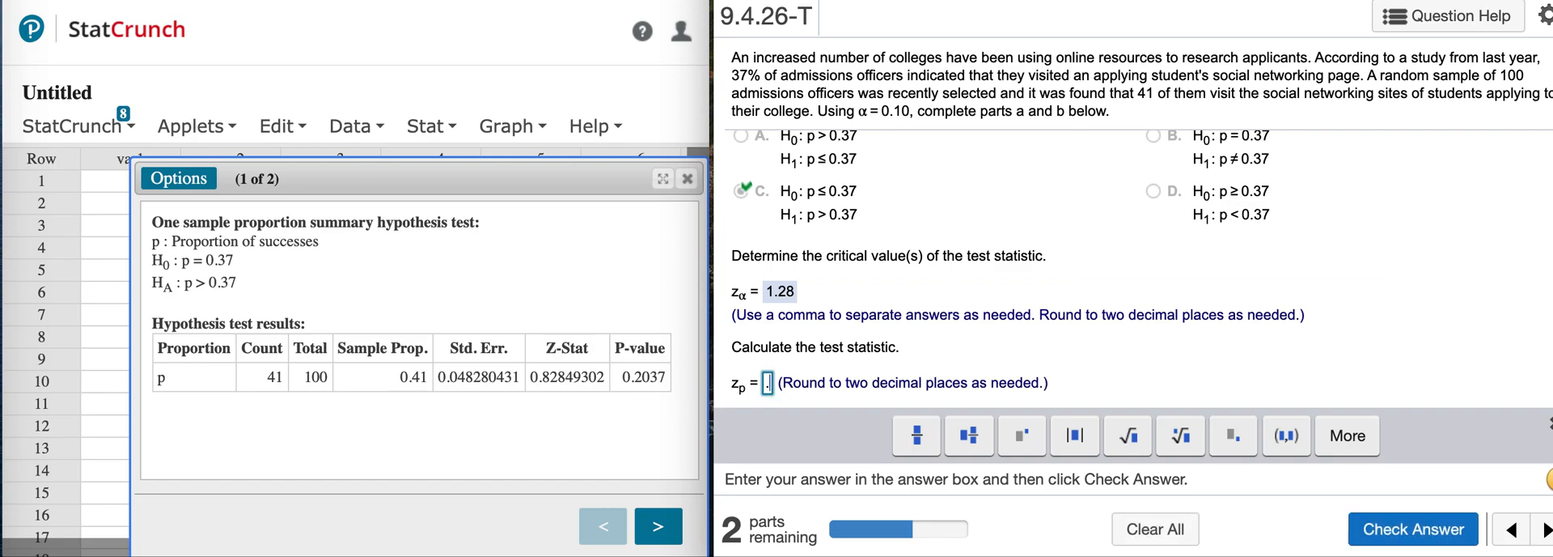
{"action": "type", "text": "83"}
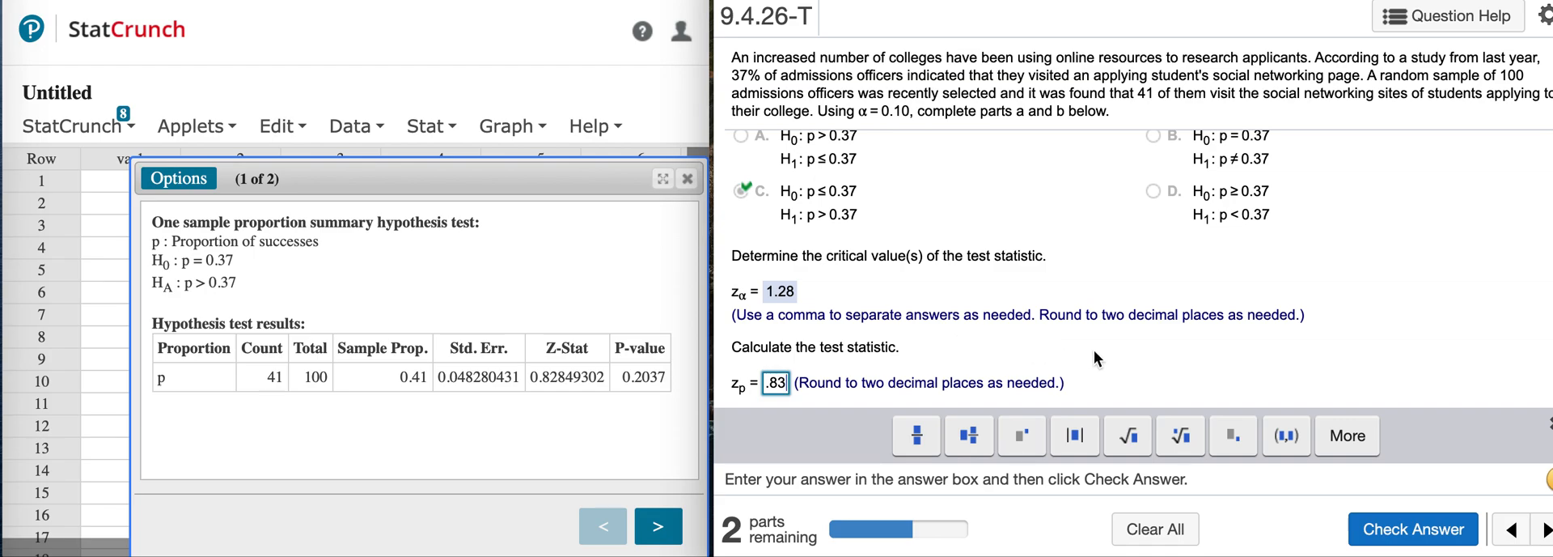
{"action": "left_click", "coordinate": [1433, 532]}
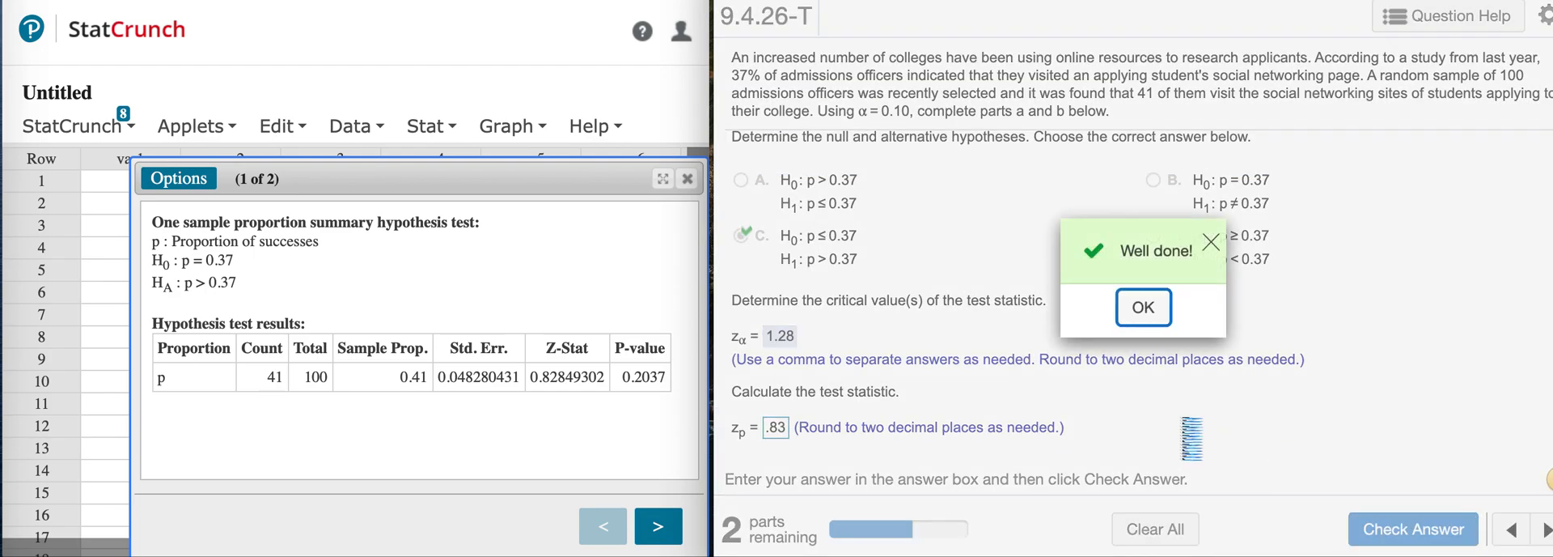
{"action": "left_click", "coordinate": [1143, 308]}
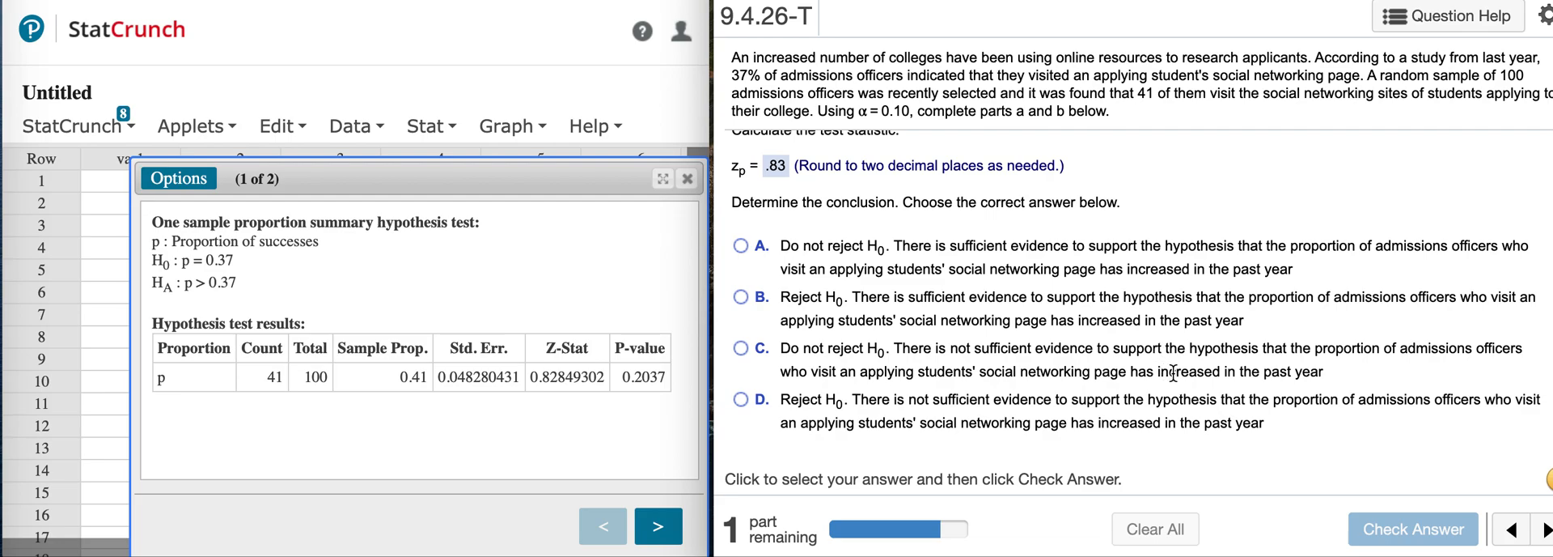
Answer the conclusion question with option C, do not reject H0 with not sufficient evidence, and check it.
{"action": "left_click", "coordinate": [739, 348]}
{"action": "left_click", "coordinate": [1416, 529]}
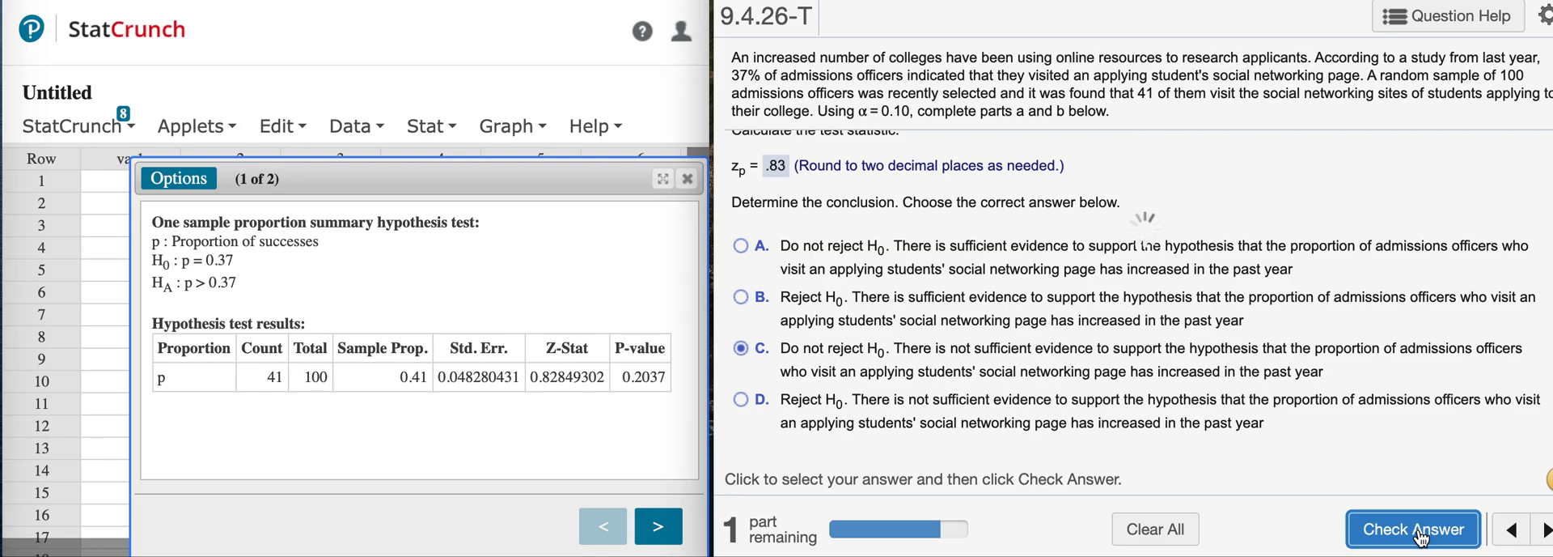
{"action": "left_click", "coordinate": [1155, 304]}
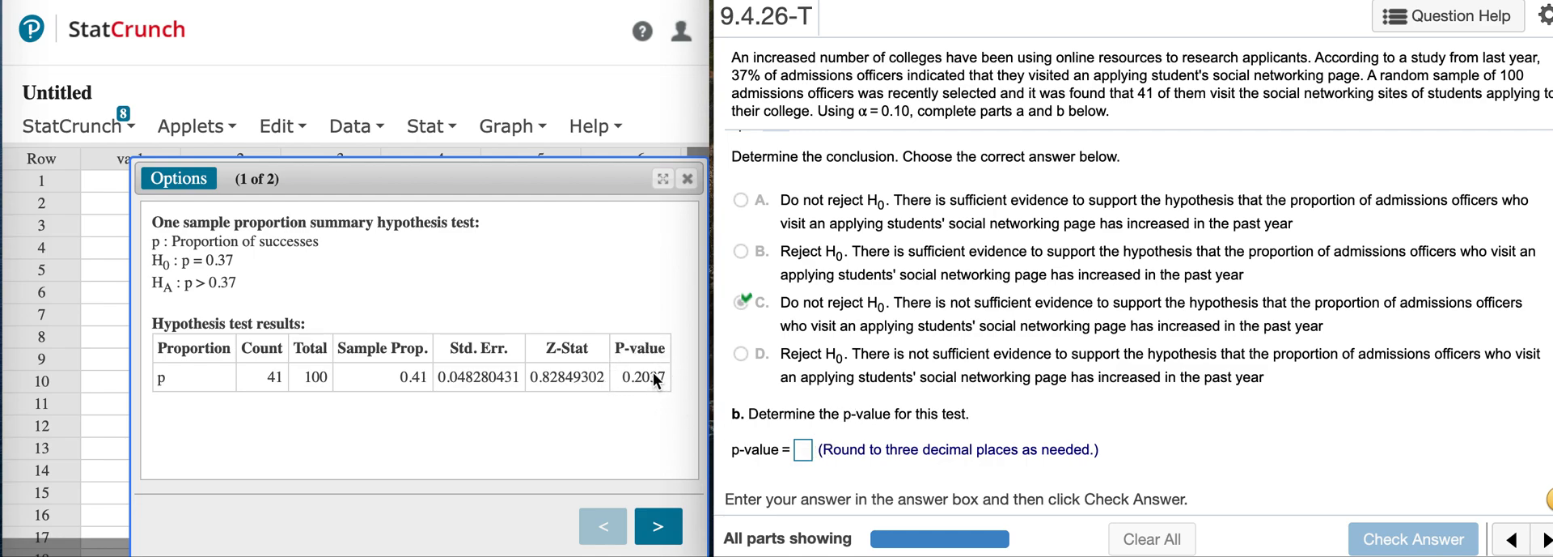
Enter .204 as the p-value in part b and check the answer.
{"action": "left_click", "coordinate": [804, 446]}
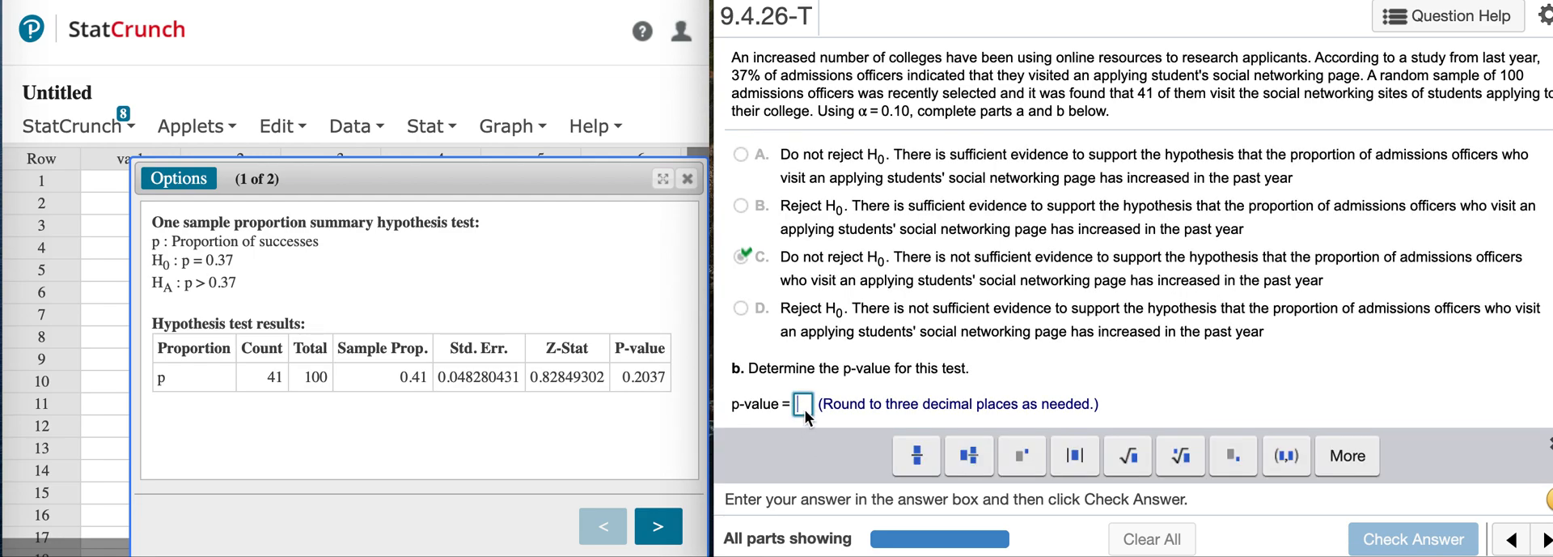
{"action": "type", "text": ".204"}
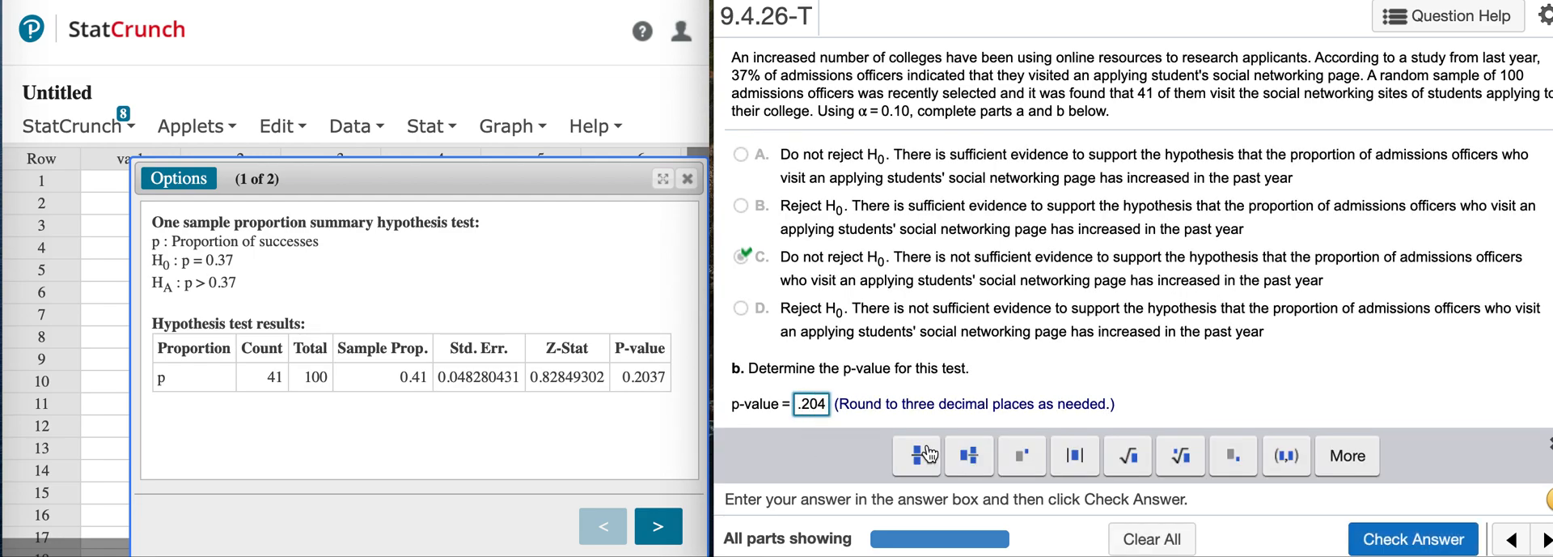
{"action": "left_click", "coordinate": [1403, 550]}
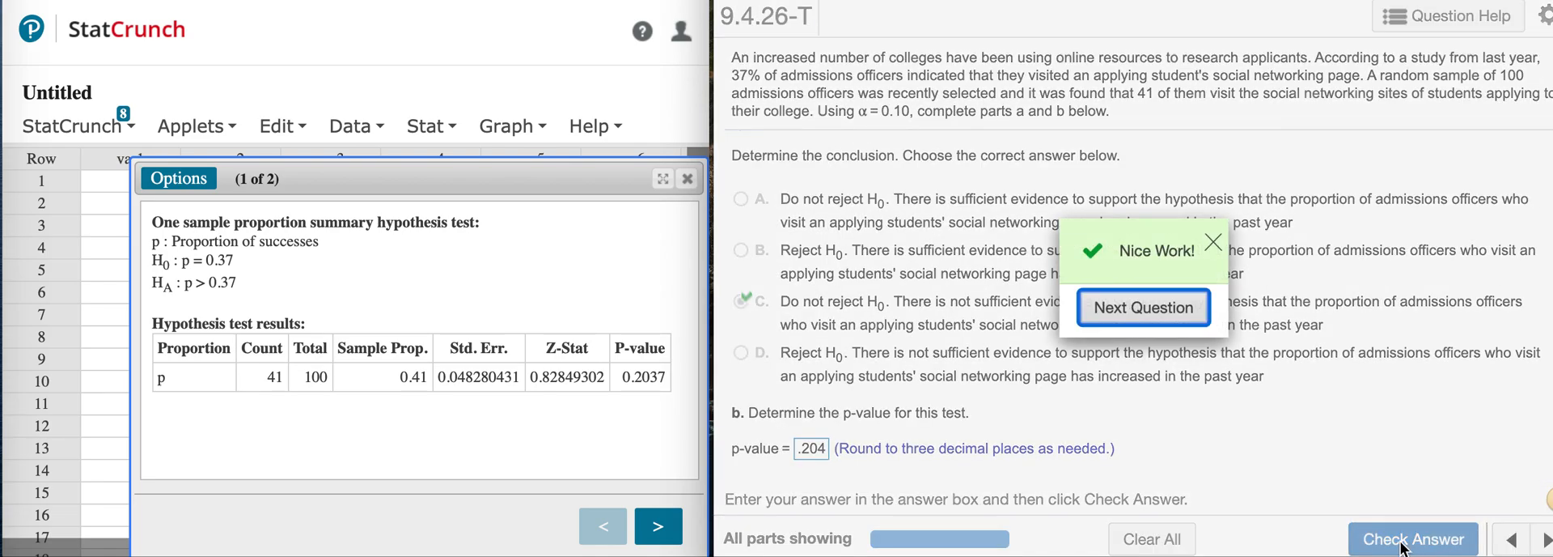